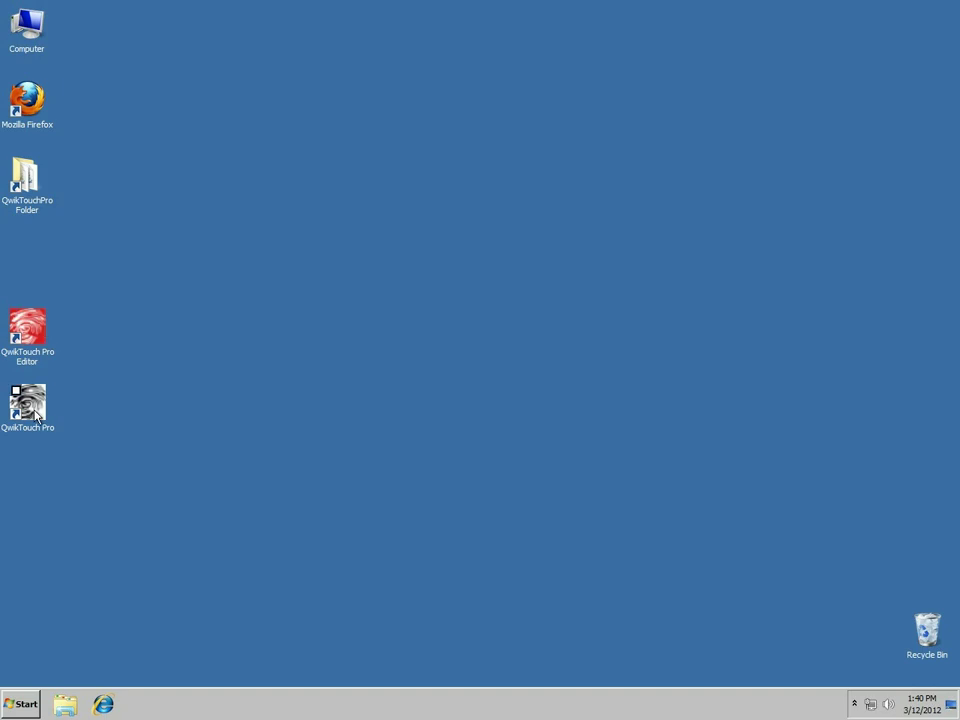
Launch the editor and create a full-screen blank template 12 columns by 9 rows.
double_click(33, 340)
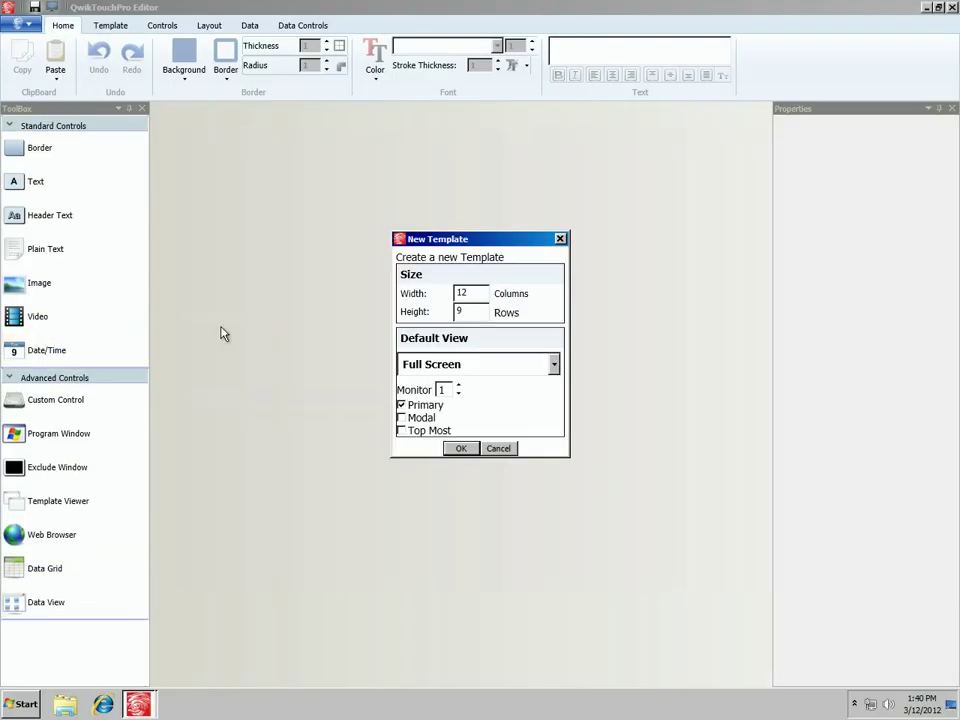
double_click(470, 291)
left_click(458, 389)
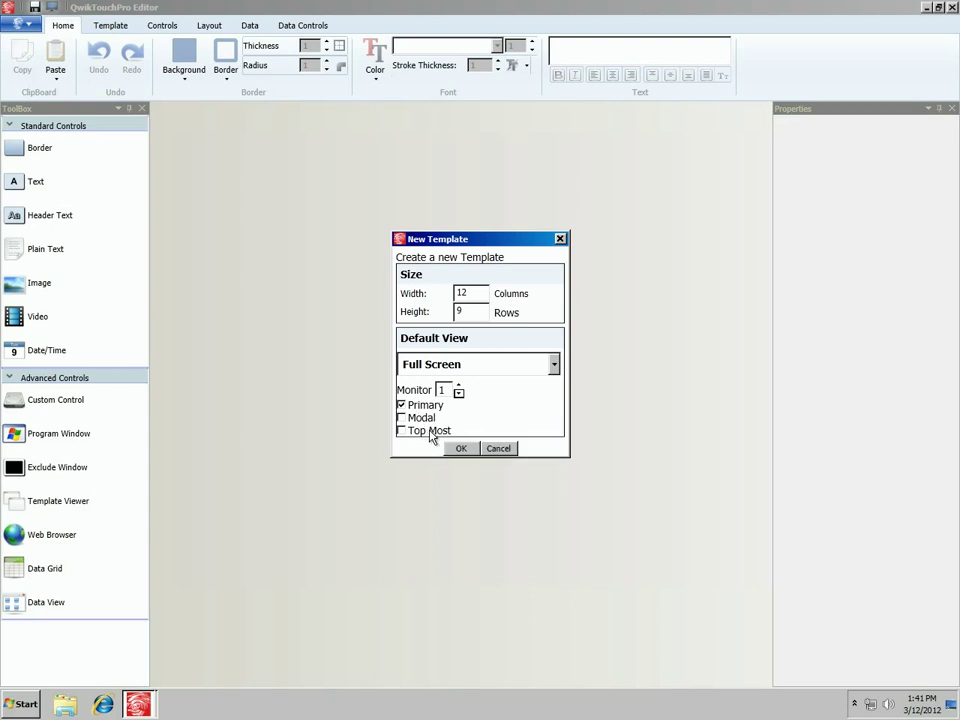
left_click(459, 452)
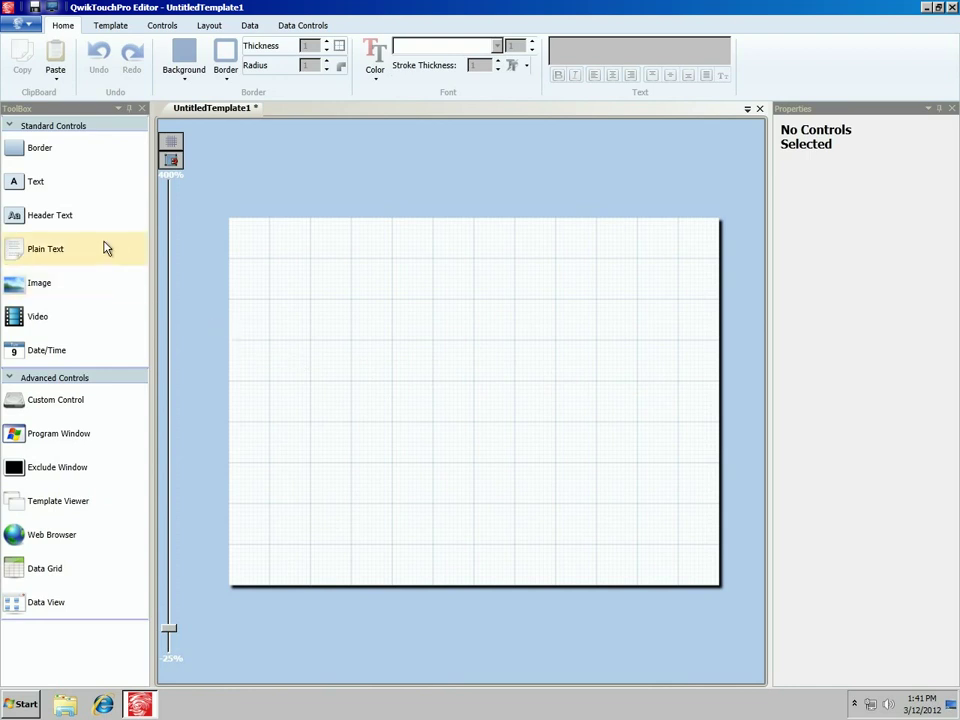
Drop a header text element at the top and change its wording to 'Sample Poker Tournament'.
left_click_drag(72, 224, 677, 264)
left_click_drag(586, 44, 433, 48)
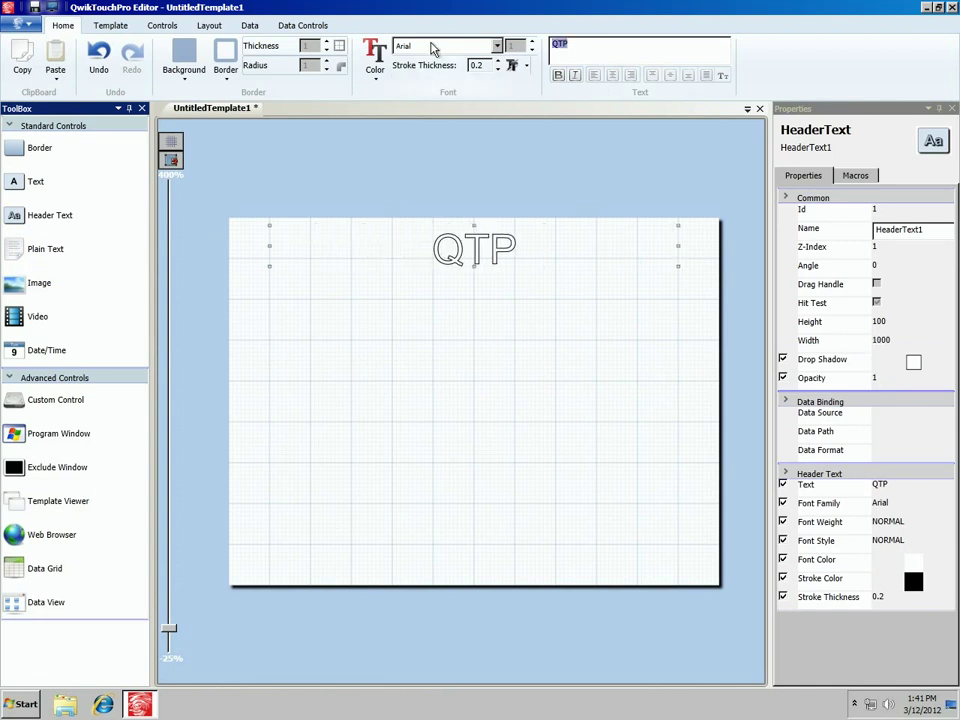
type("Sample ")
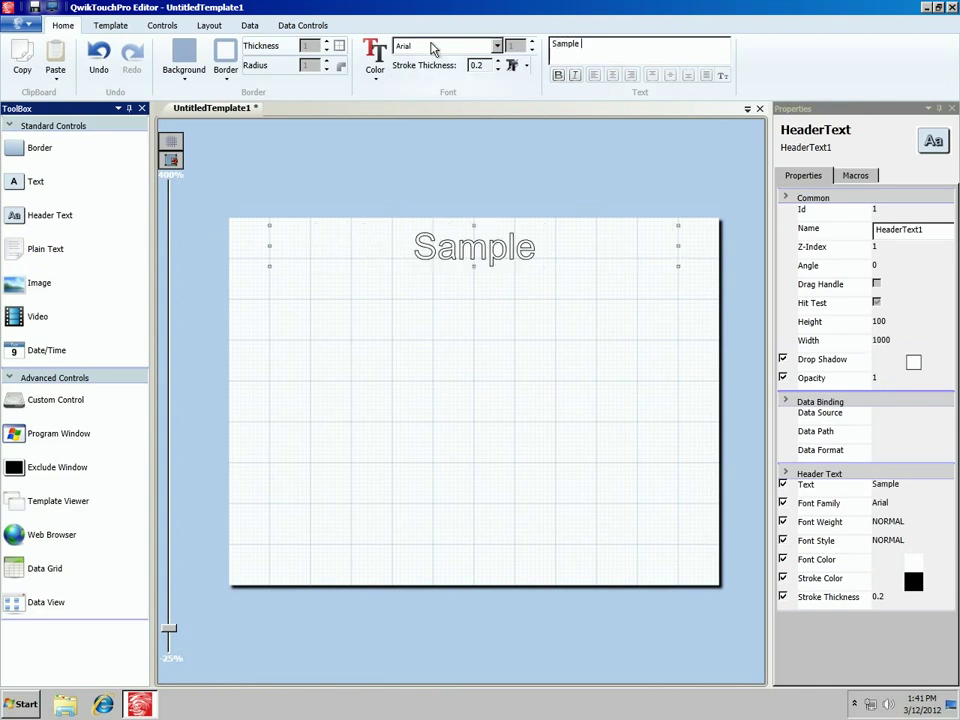
type("Poker Tournament")
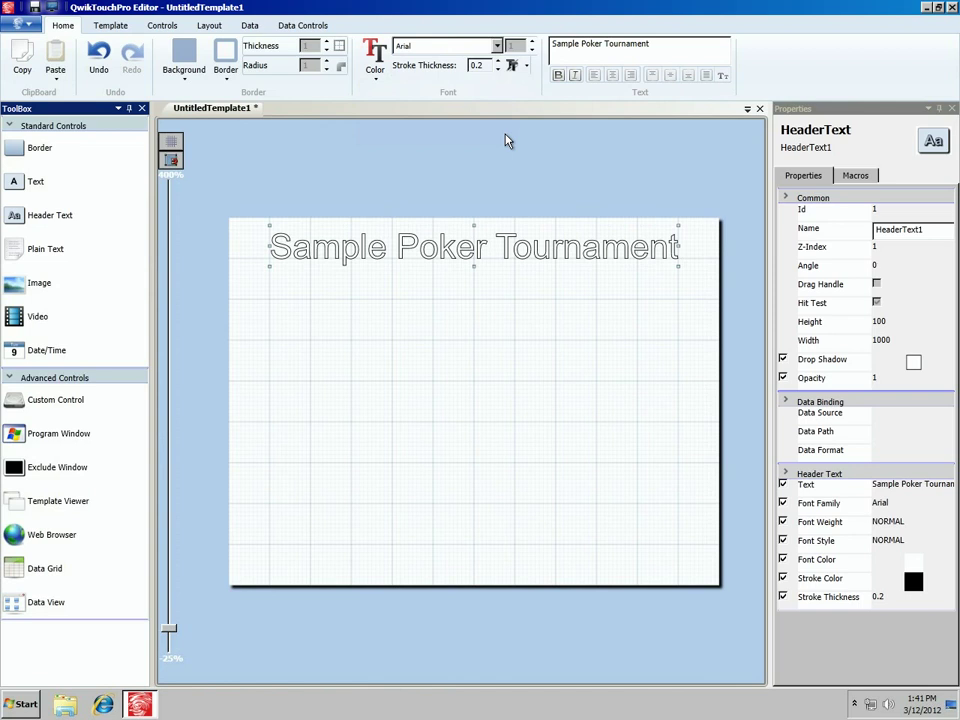
Make the header bold and light blue, and adjust its box height.
left_click(558, 75)
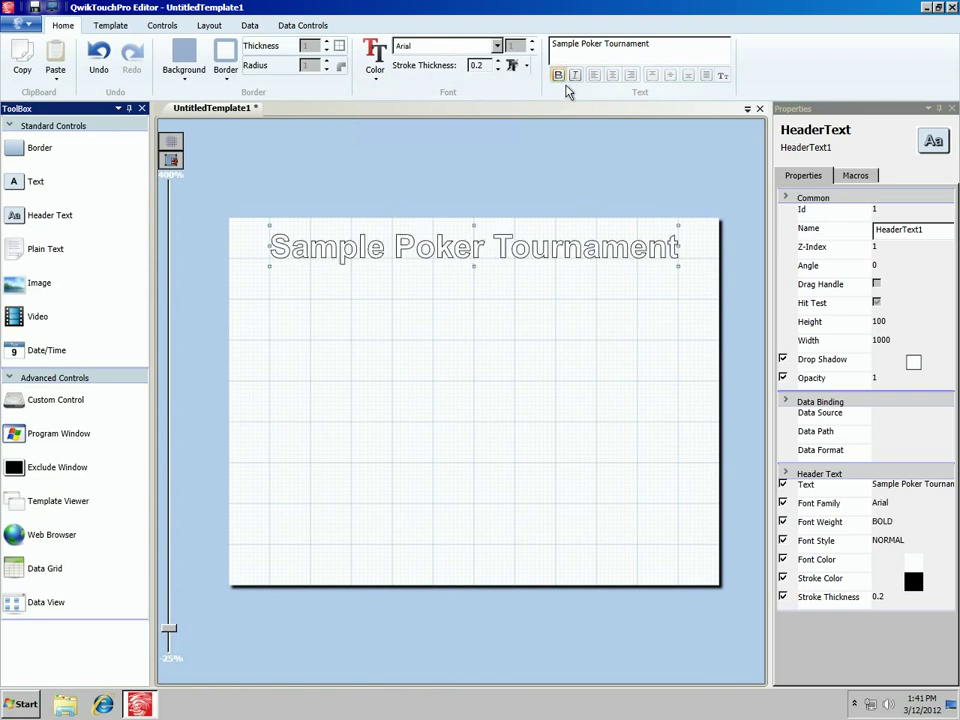
left_click(372, 58)
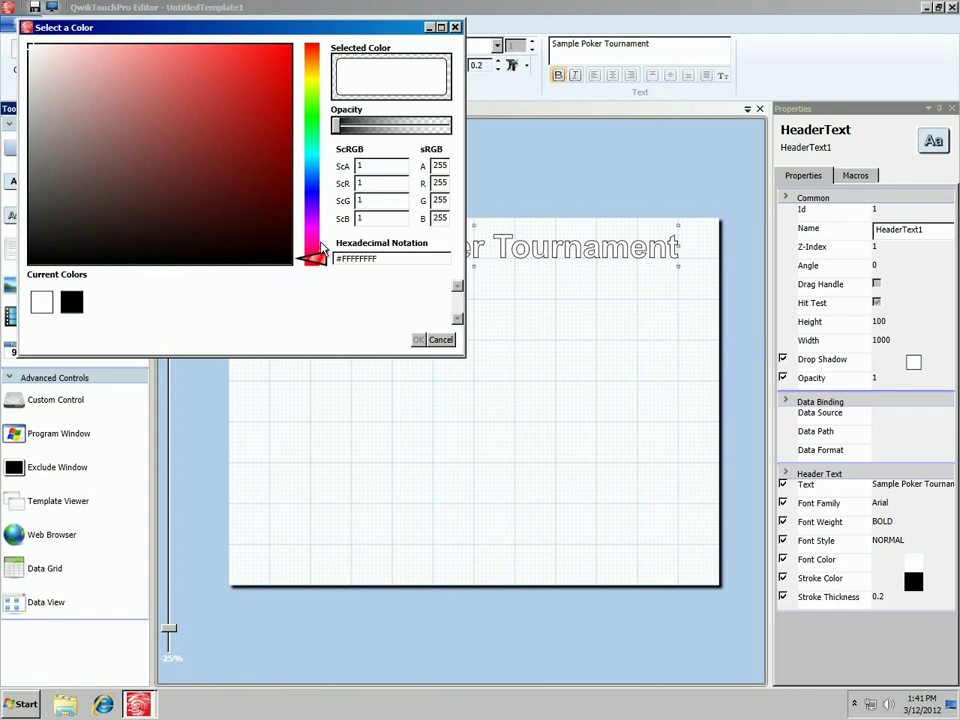
mouse_move(312, 256)
left_mouse_down()
mouse_move(240, 140)
mouse_move(272, 140)
left_mouse_up()
mouse_move(165, 80)
left_mouse_down()
mouse_move(111, 49)
mouse_move(99, 57)
left_mouse_up()
left_click(418, 339)
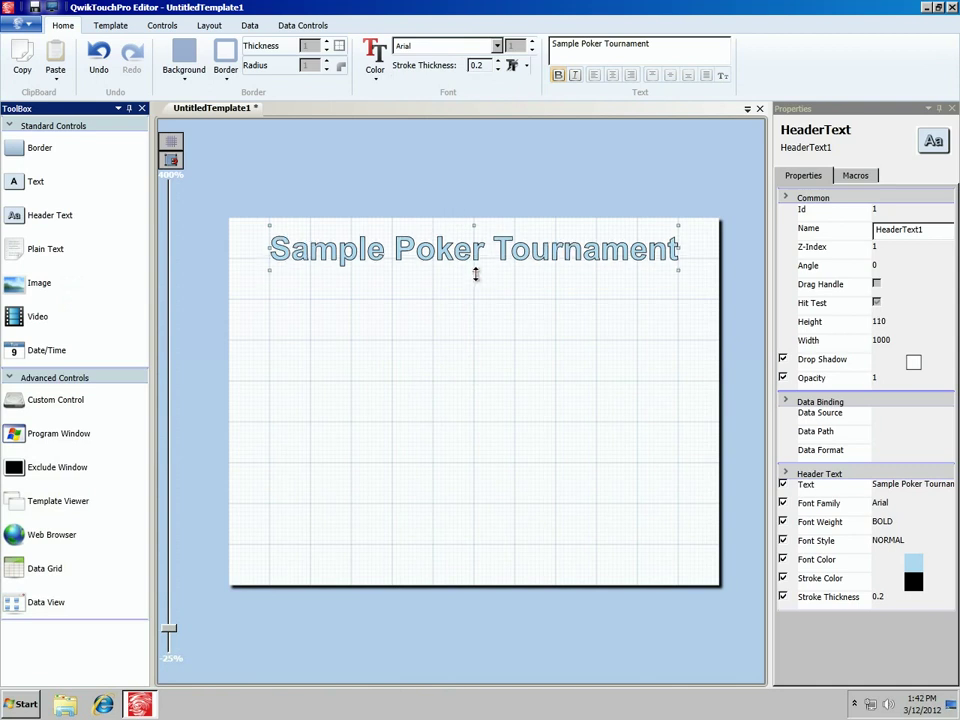
left_click_drag(474, 270, 476, 266)
left_click(479, 284)
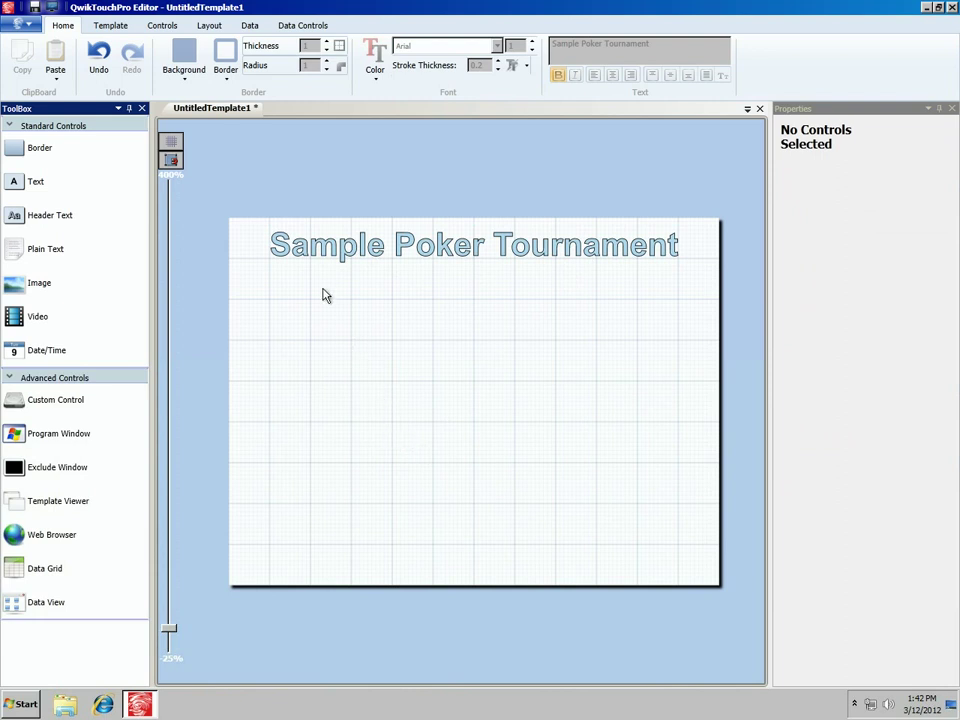
Give the template a solid bright blue background via the Template settings.
left_click(100, 27)
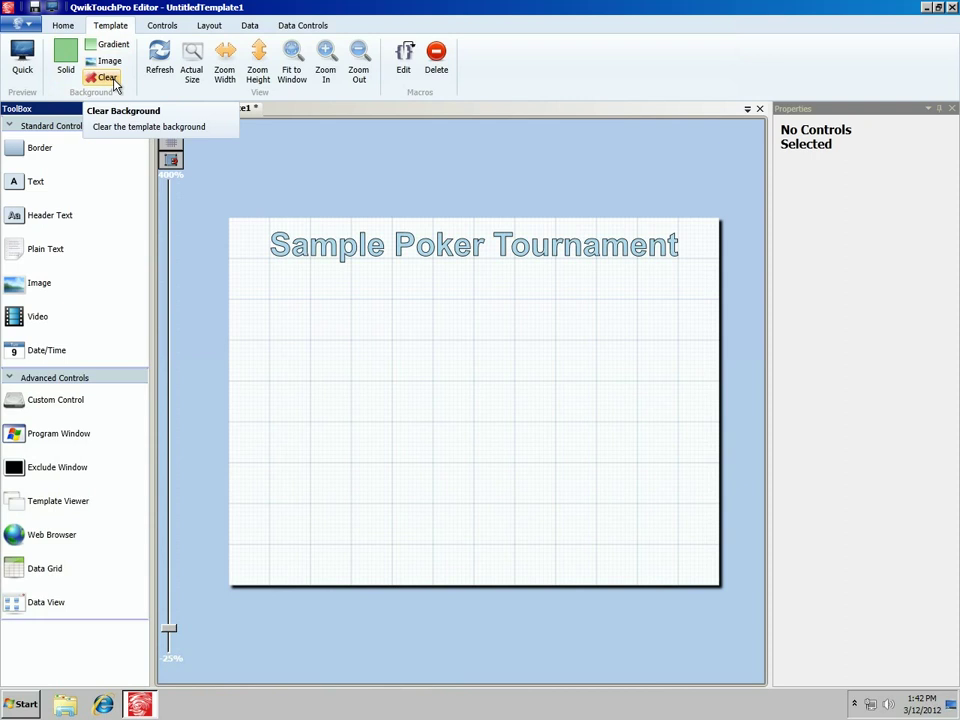
left_click(65, 62)
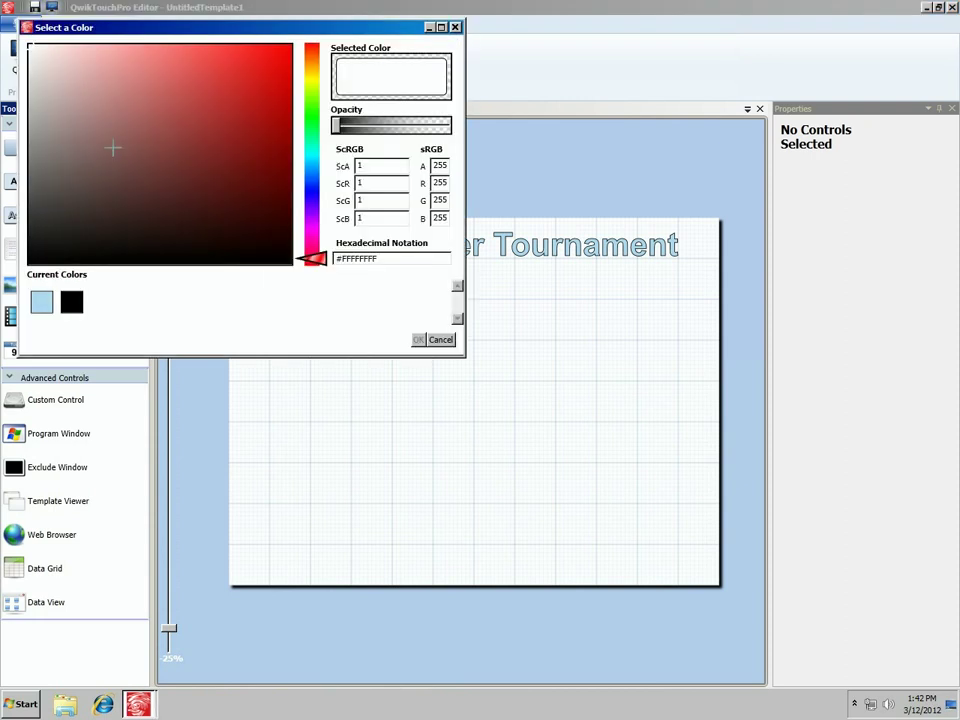
left_click(41, 300)
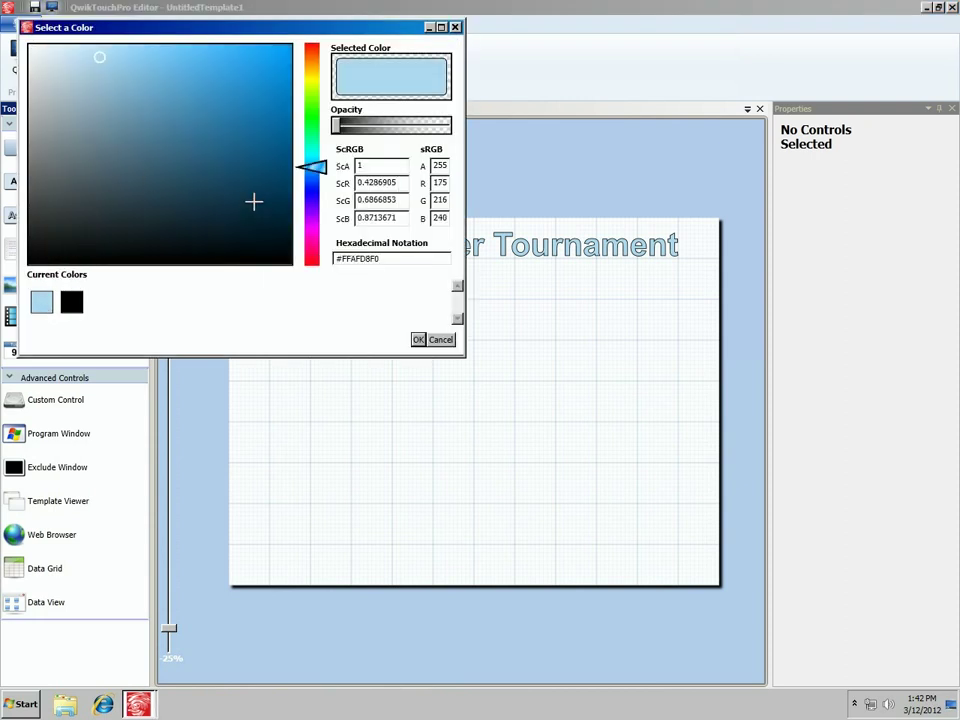
left_click(174, 65)
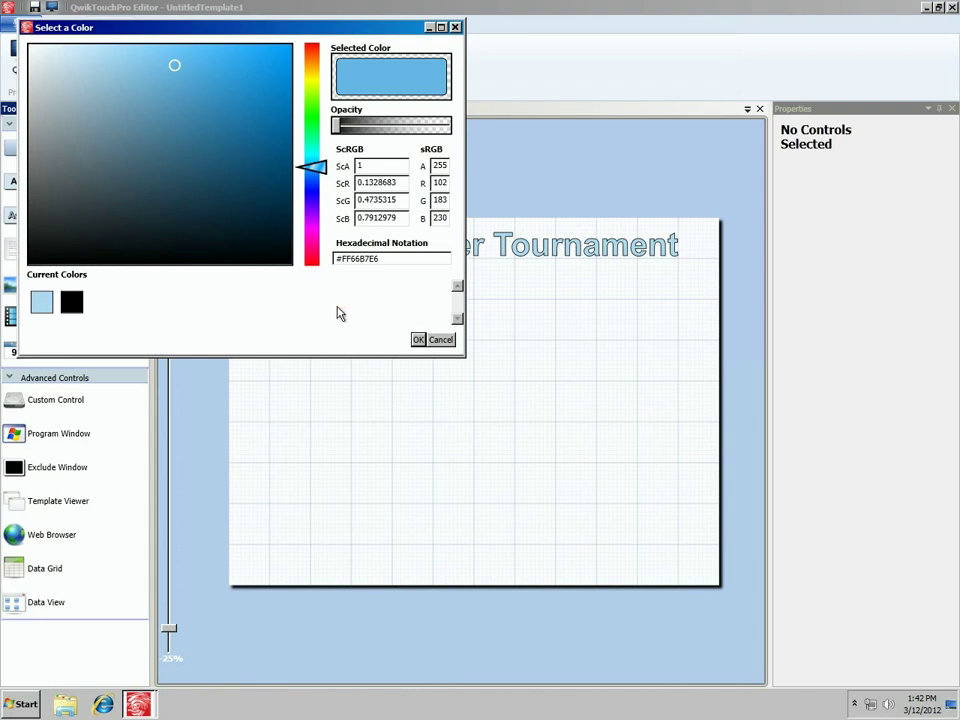
left_click(419, 340)
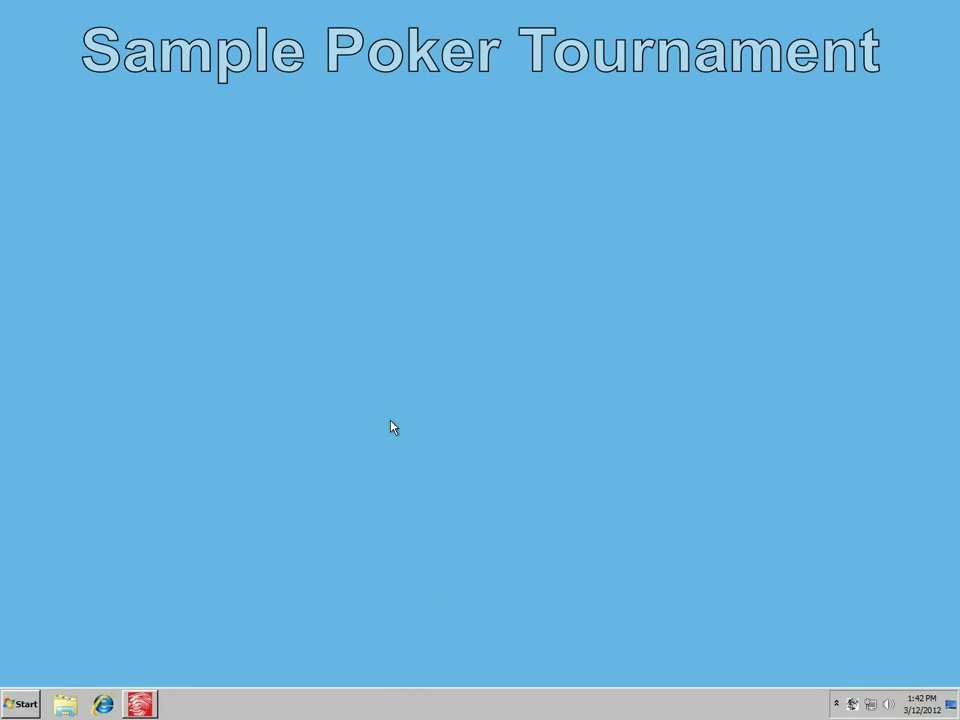
right_click(852, 704)
left_click(381, 708)
right_click(852, 706)
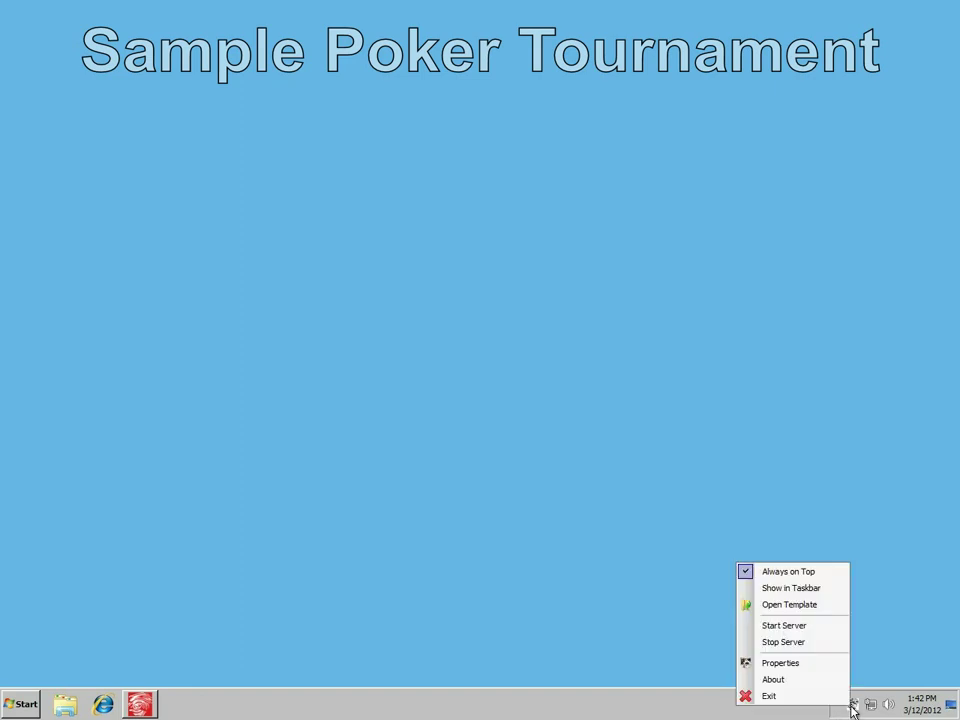
left_click(812, 697)
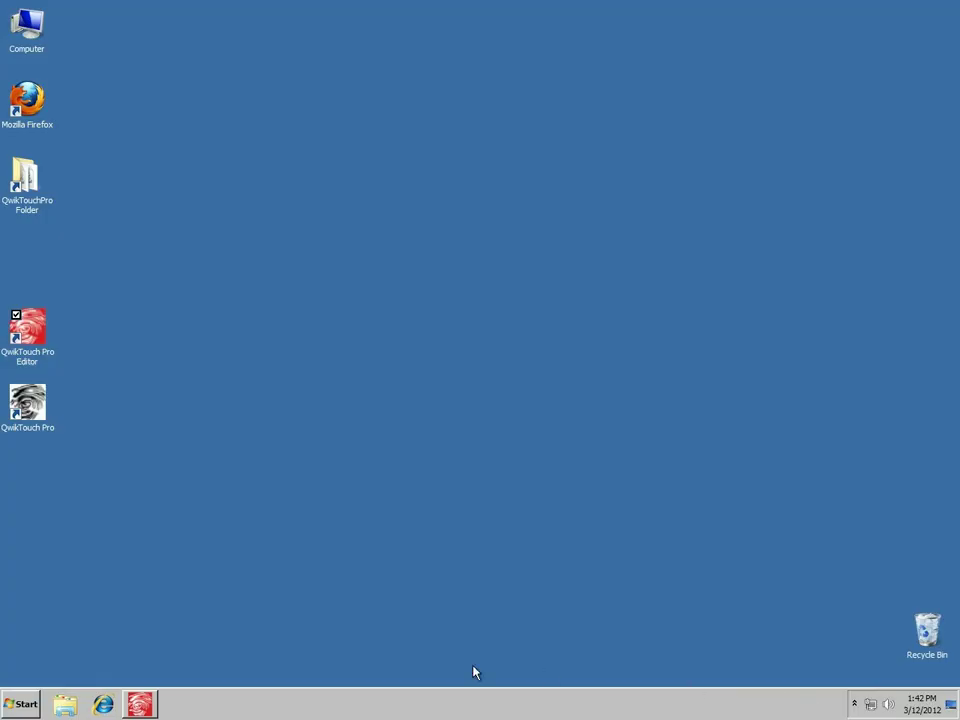
left_click(140, 705)
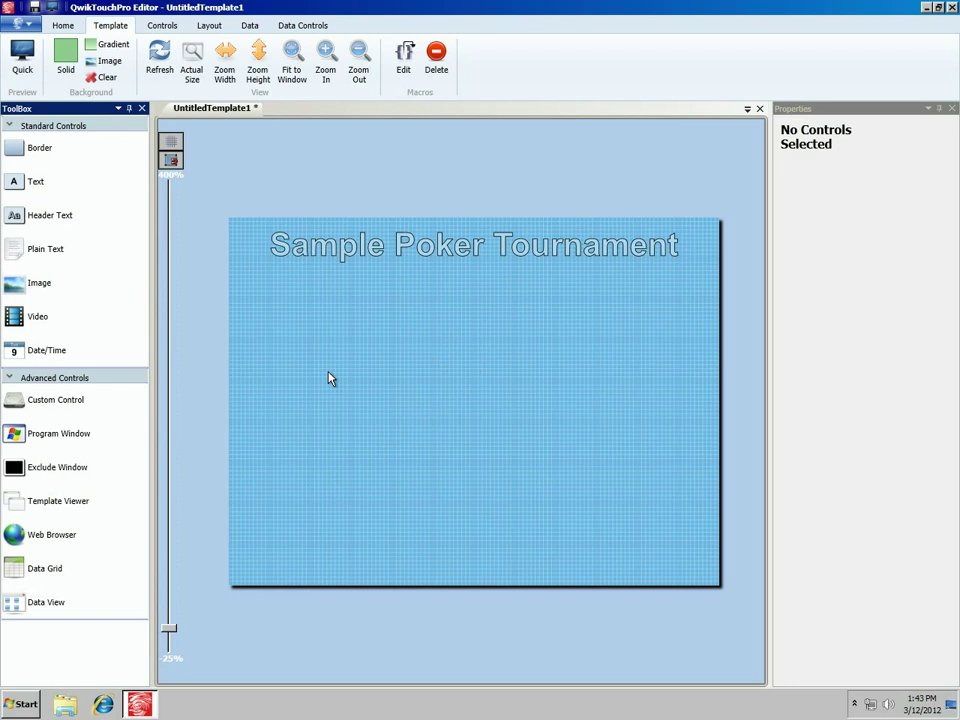
Place a QTP text element below the header and drag it taller to enlarge it.
left_click_drag(60, 195, 285, 265)
left_click_drag(334, 298, 632, 298)
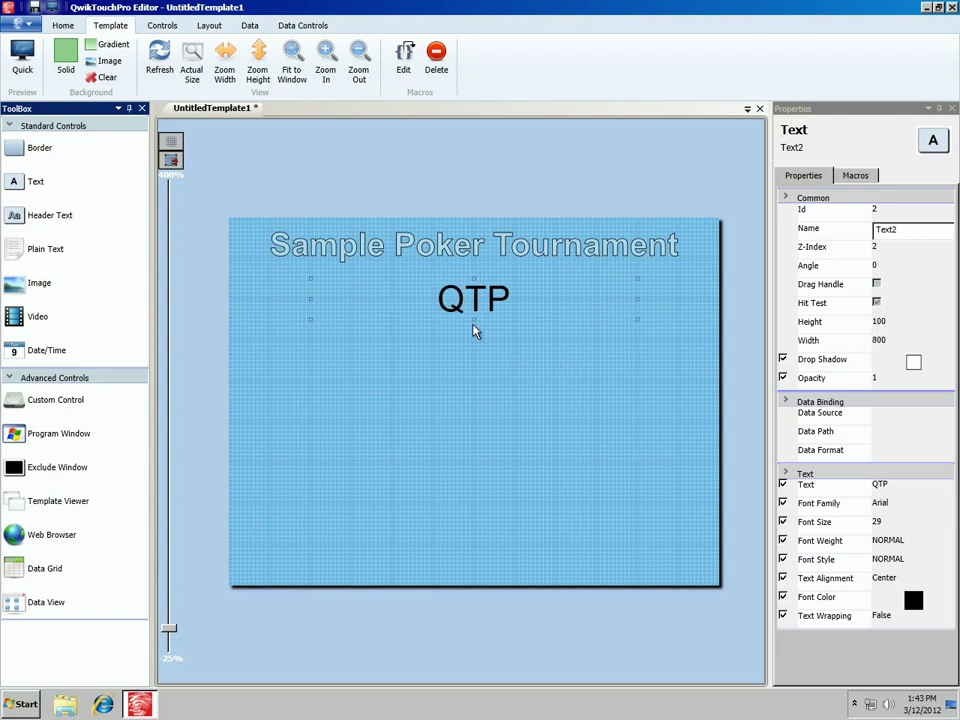
left_click_drag(474, 320, 498, 431)
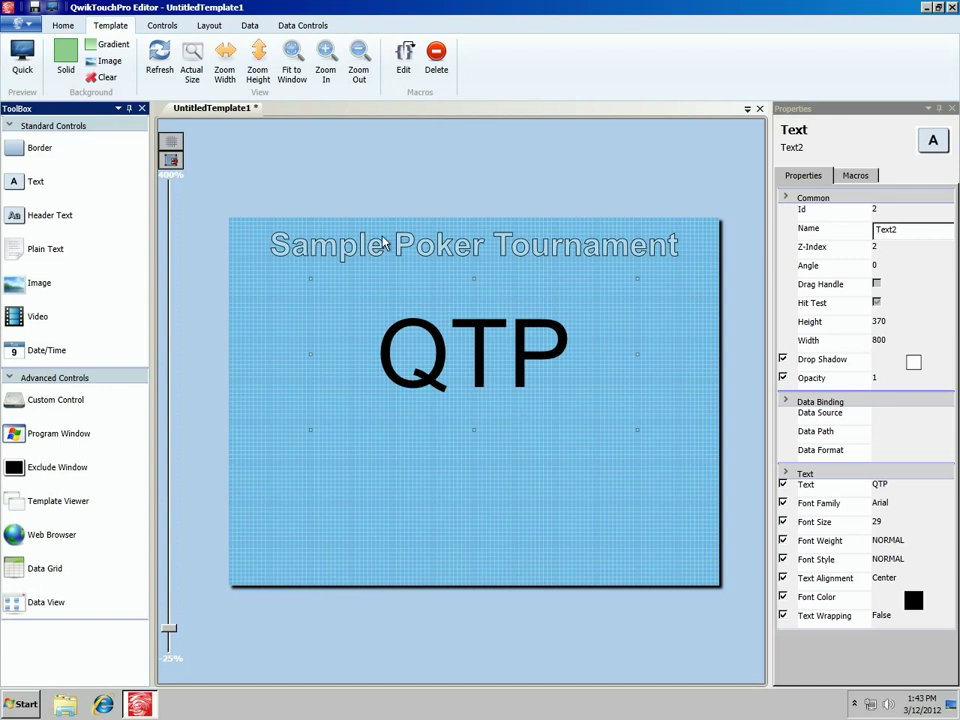
left_click(251, 27)
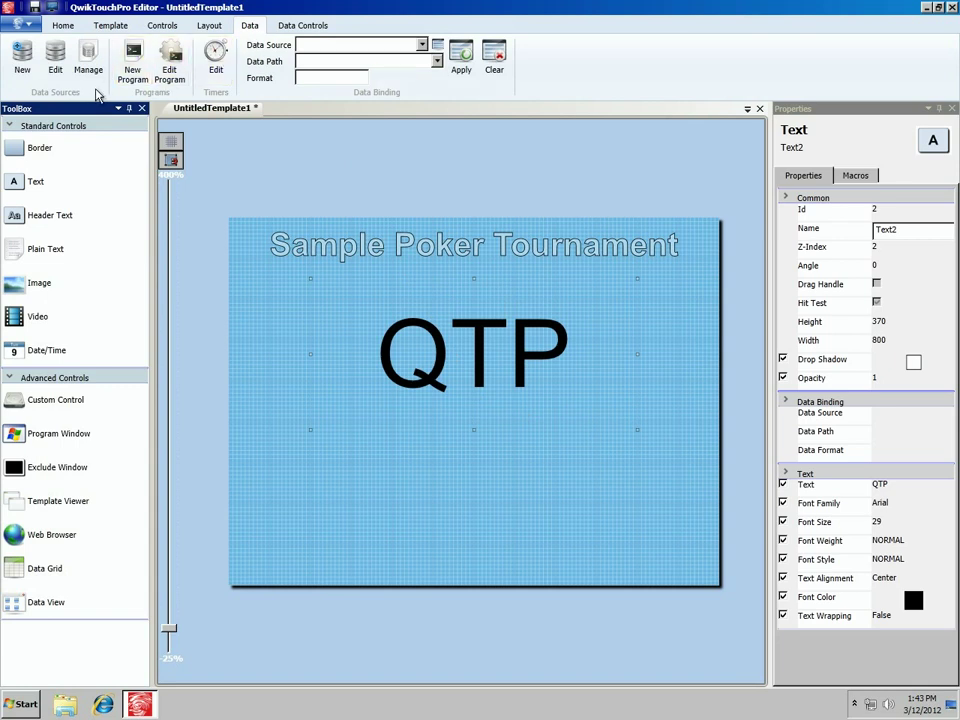
Start a new data source and set its Type to Poker Clock.
left_click(22, 55)
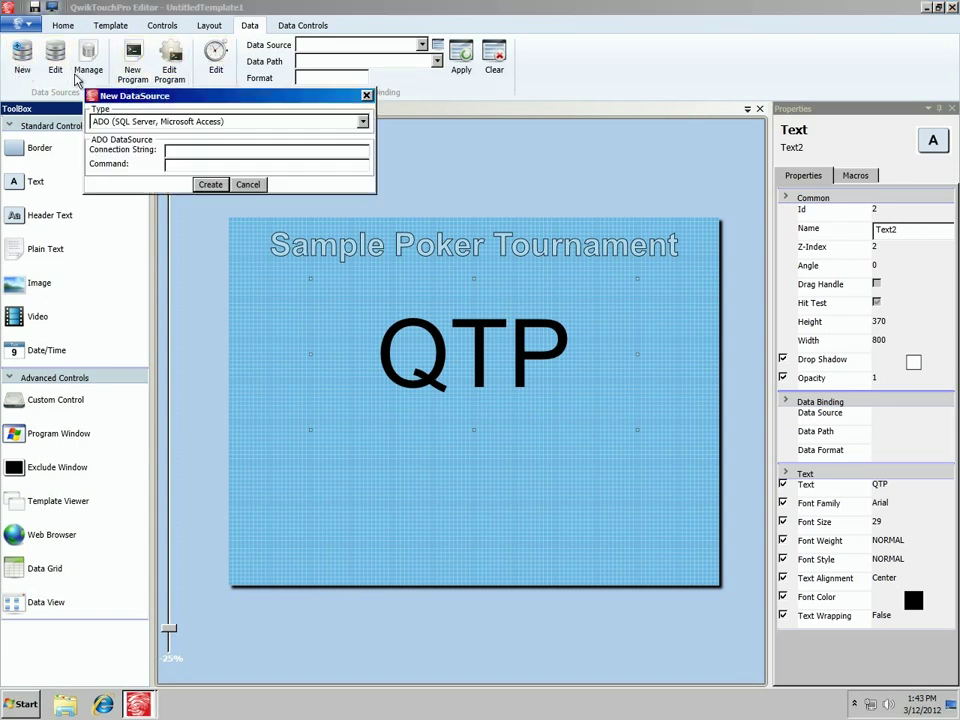
left_click_drag(171, 105, 228, 125)
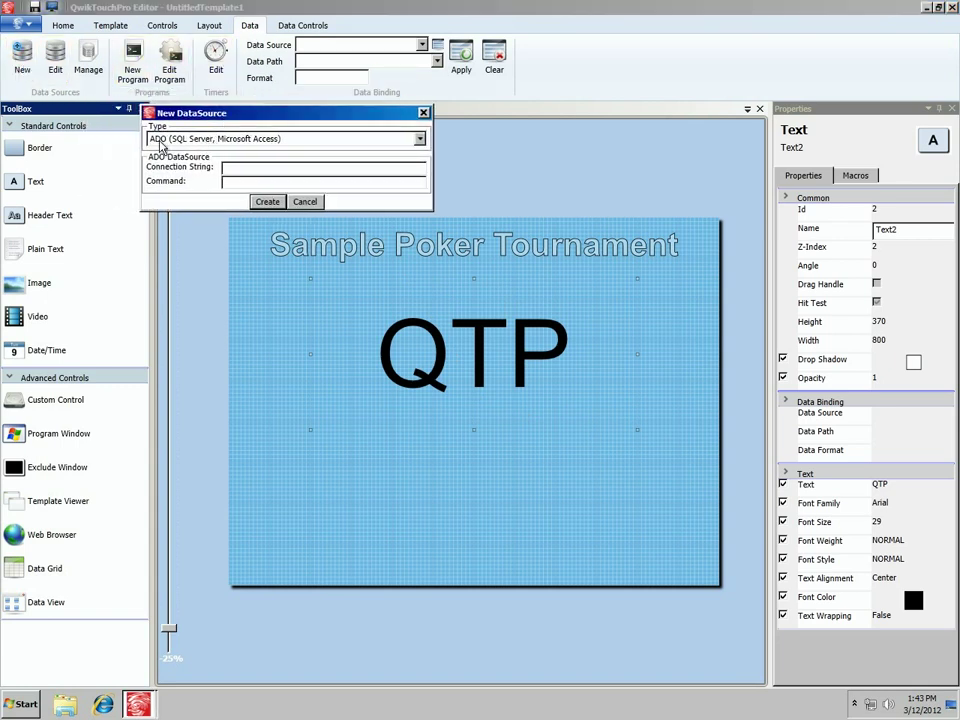
left_click(207, 140)
left_click(185, 222)
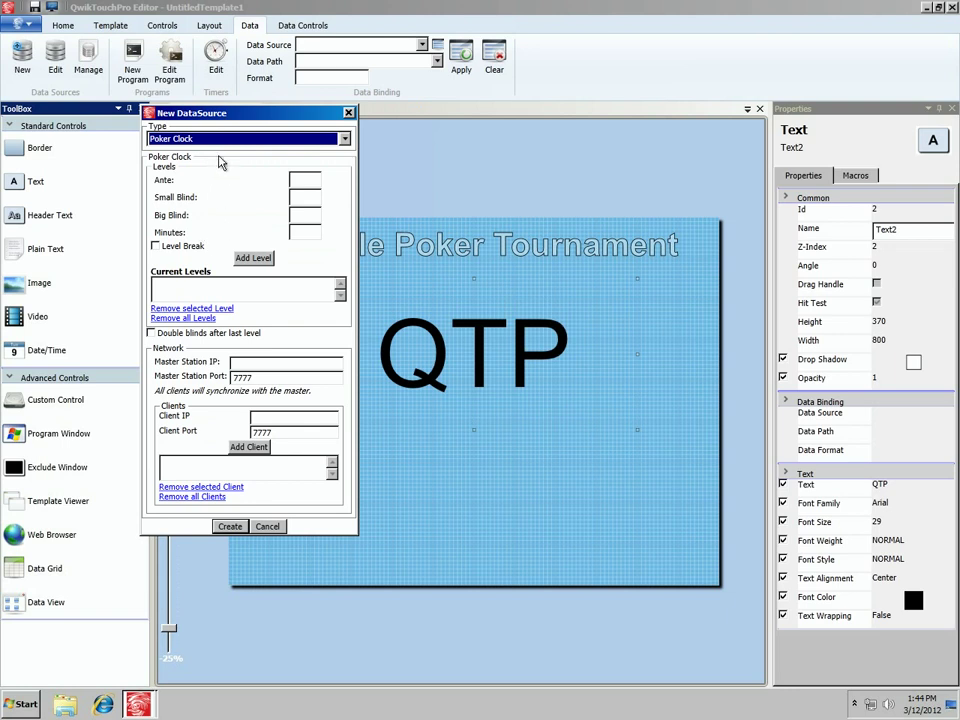
left_click_drag(232, 150, 213, 140)
left_click_drag(266, 118, 250, 113)
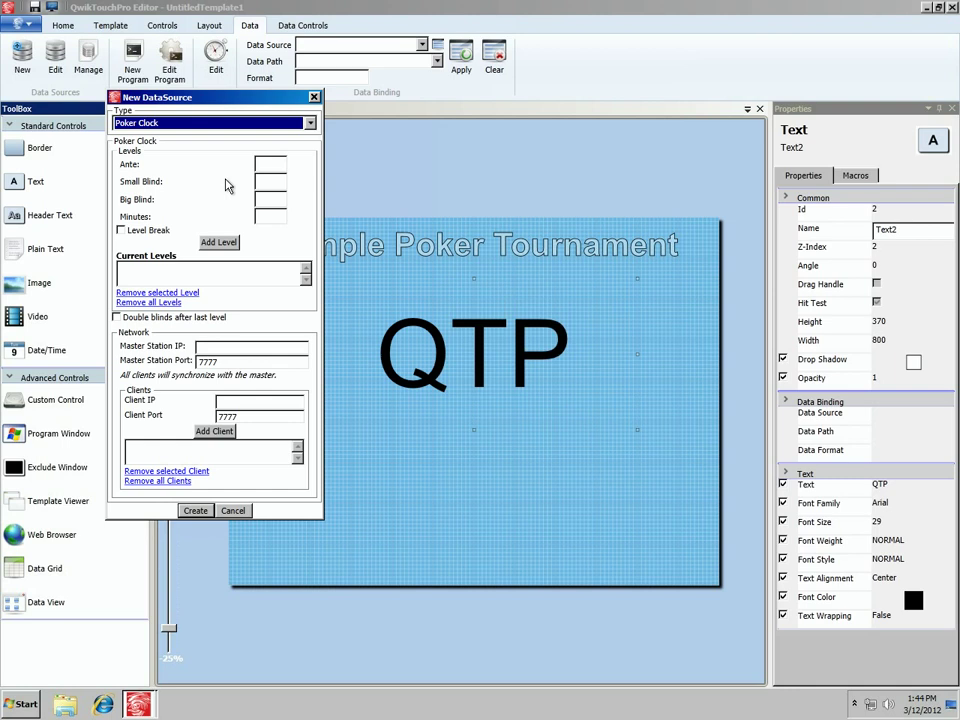
left_click(262, 165)
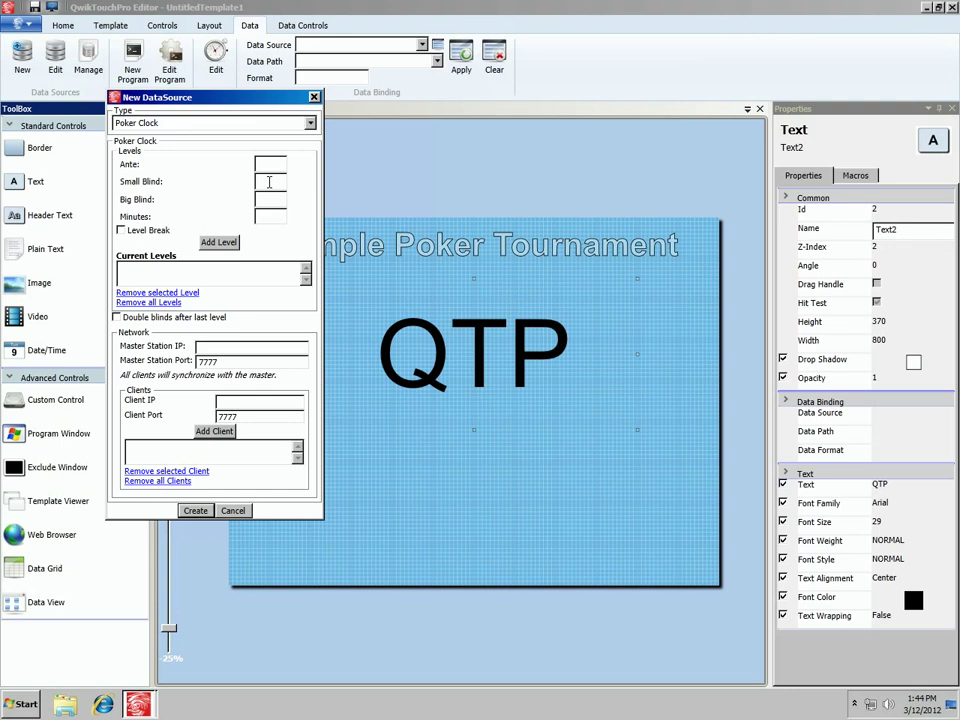
Add Level 1 with blinds 5/10 and 15 minutes, then Level 2 with blinds 10/20.
key("Tab")
type("10")
key("Tab")
type("15")
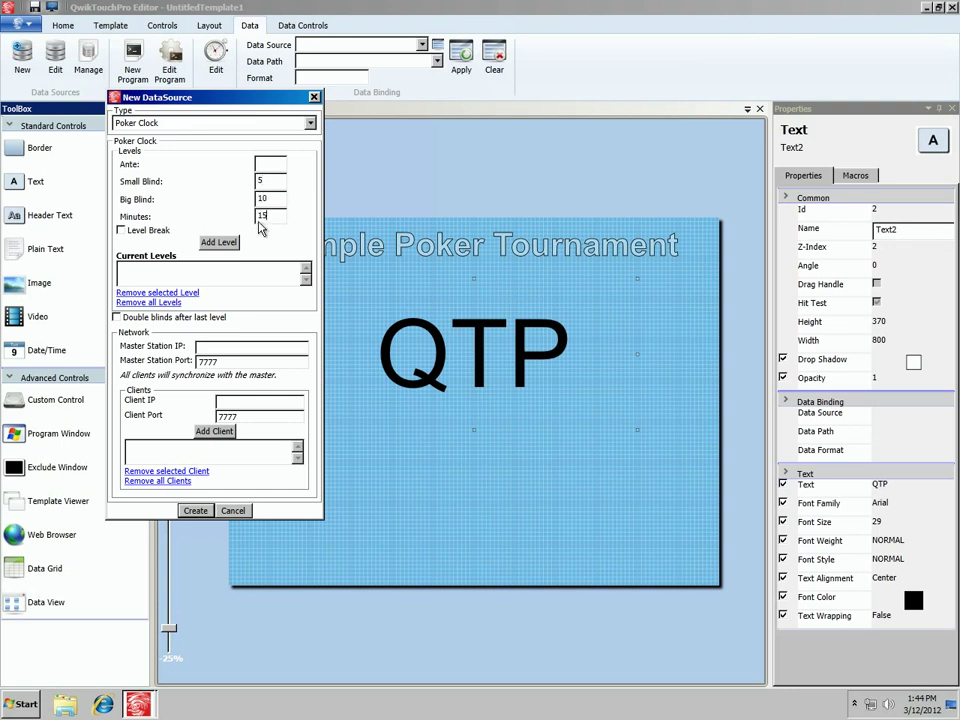
left_click(222, 243)
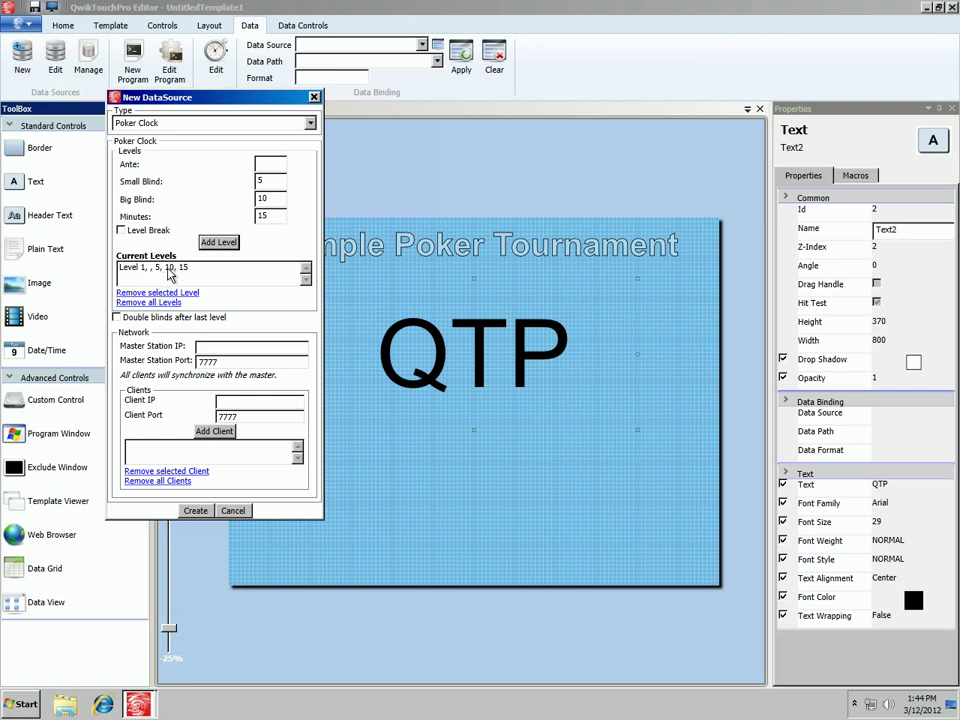
left_click(274, 178)
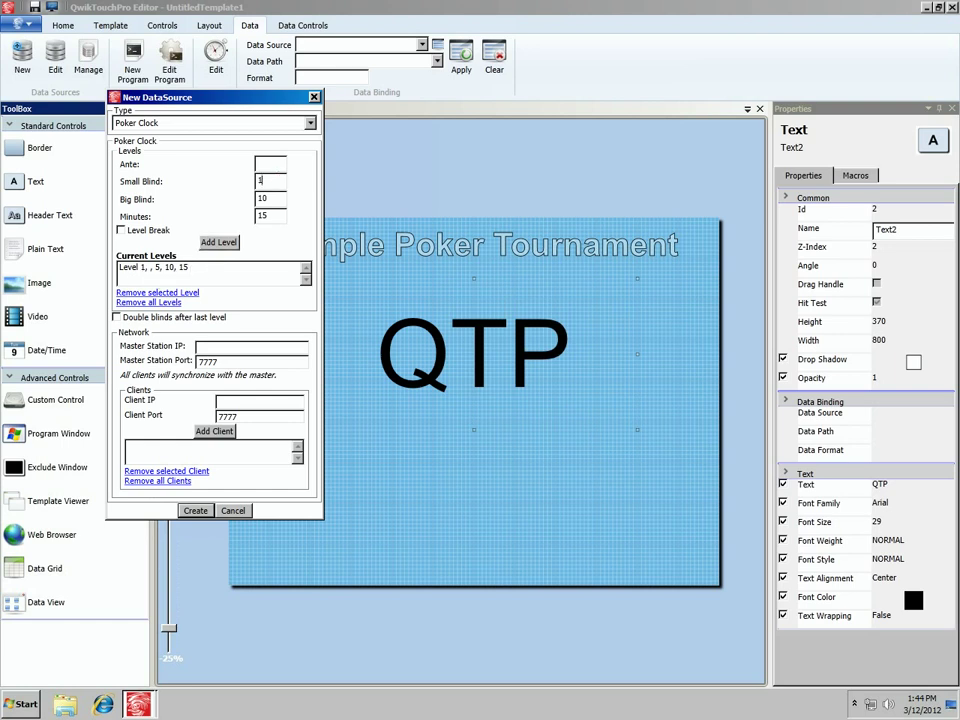
type("10")
key("Tab")
type("20")
left_click(222, 242)
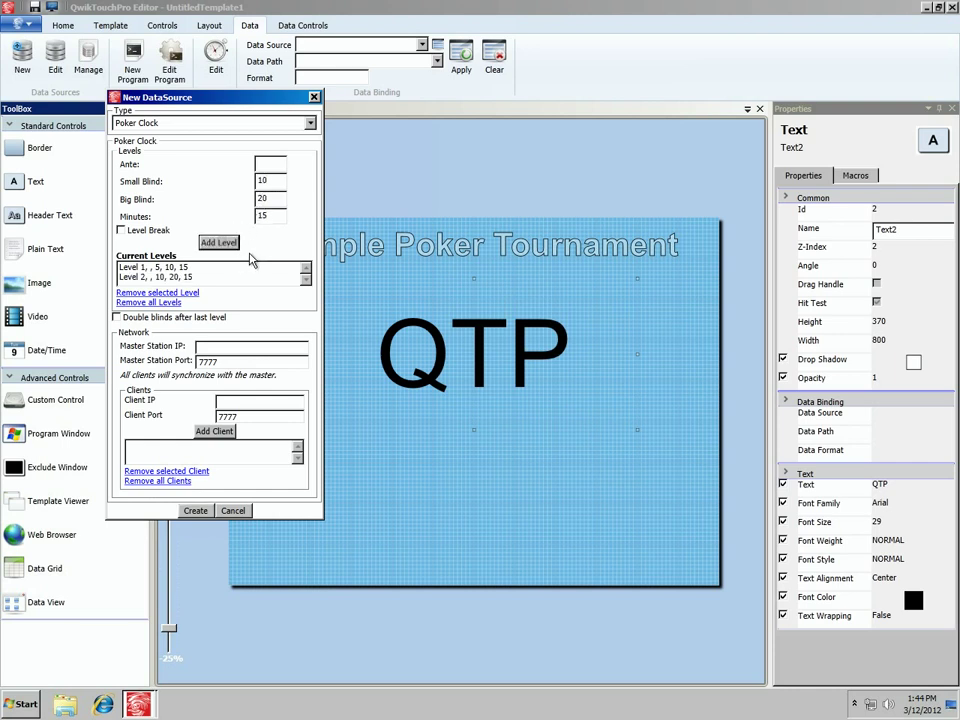
Add Level 3 with blinds 15/30, then Level 4 as a 5-minute break.
double_click(268, 180)
type("15")
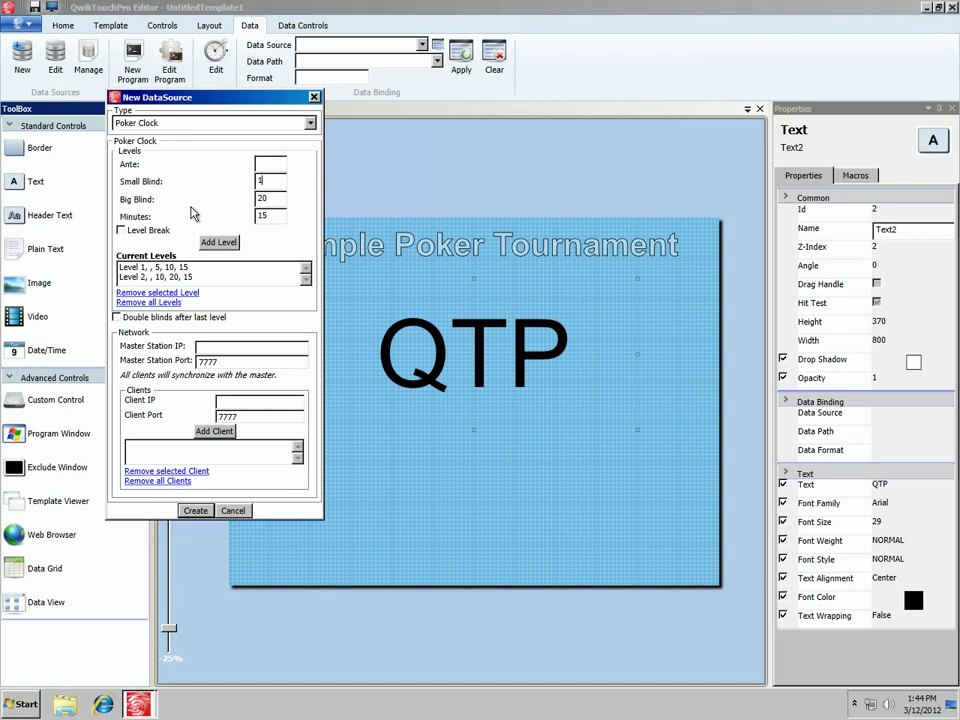
double_click(266, 198)
type("30")
left_click(224, 242)
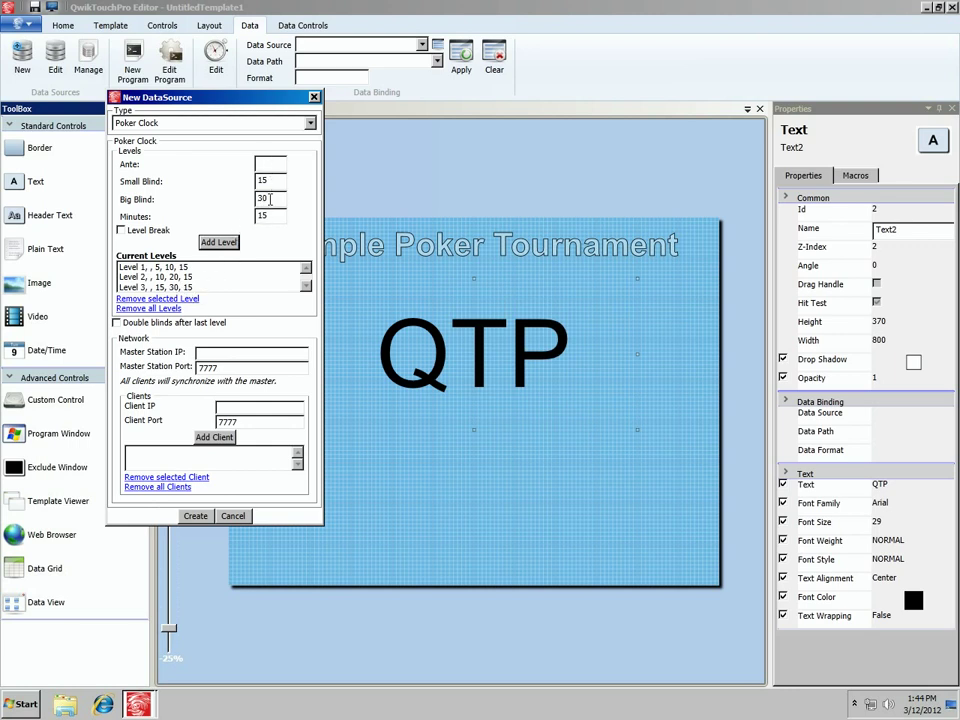
left_click_drag(272, 215, 219, 227)
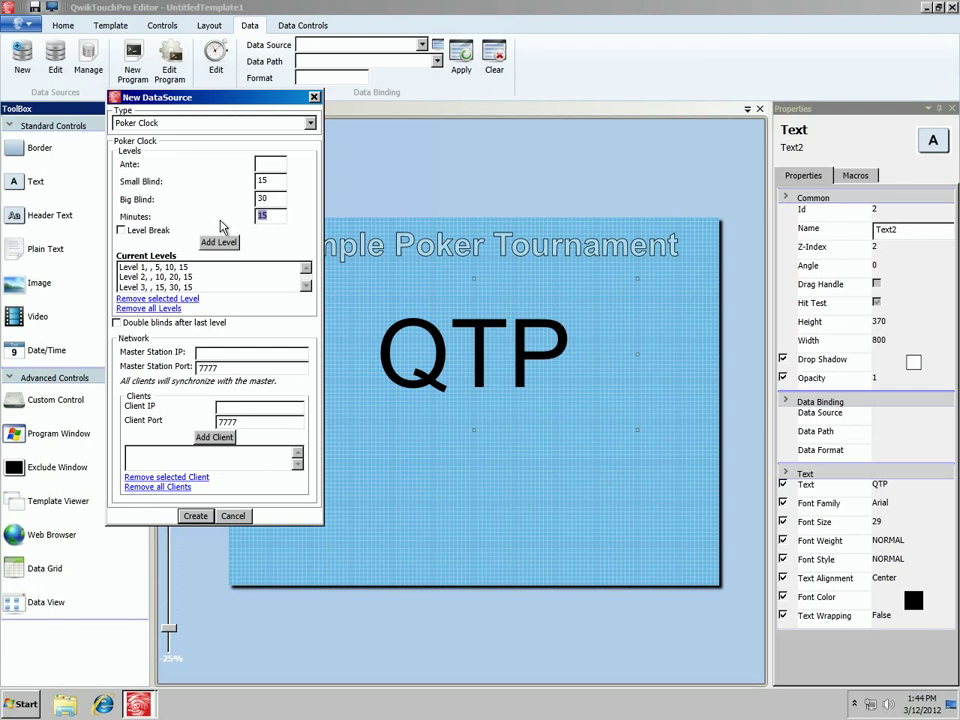
type("5")
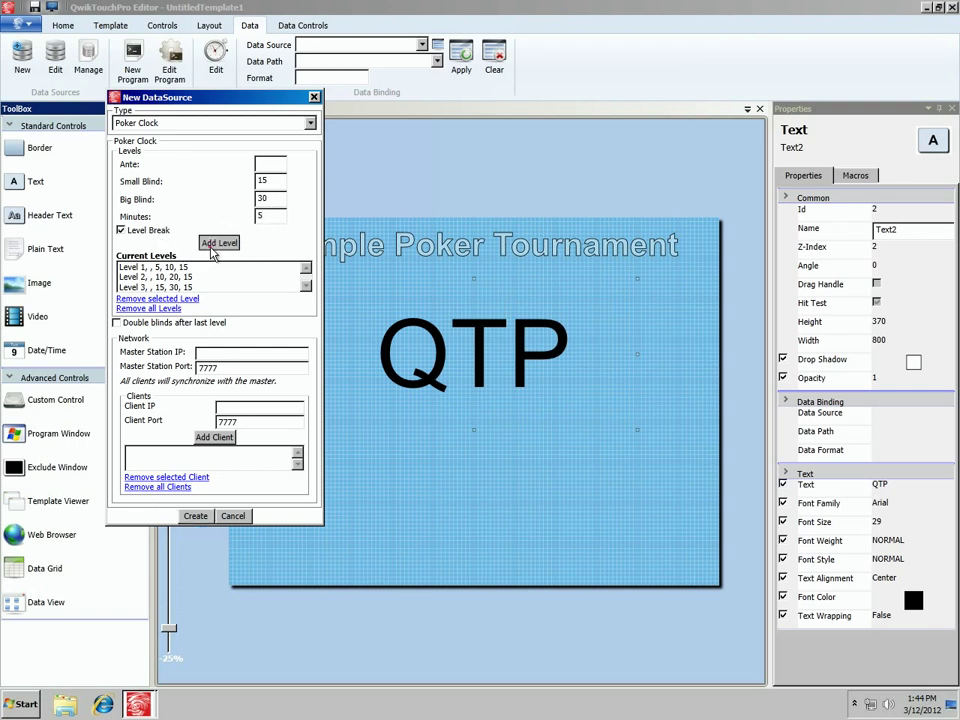
left_click(213, 245)
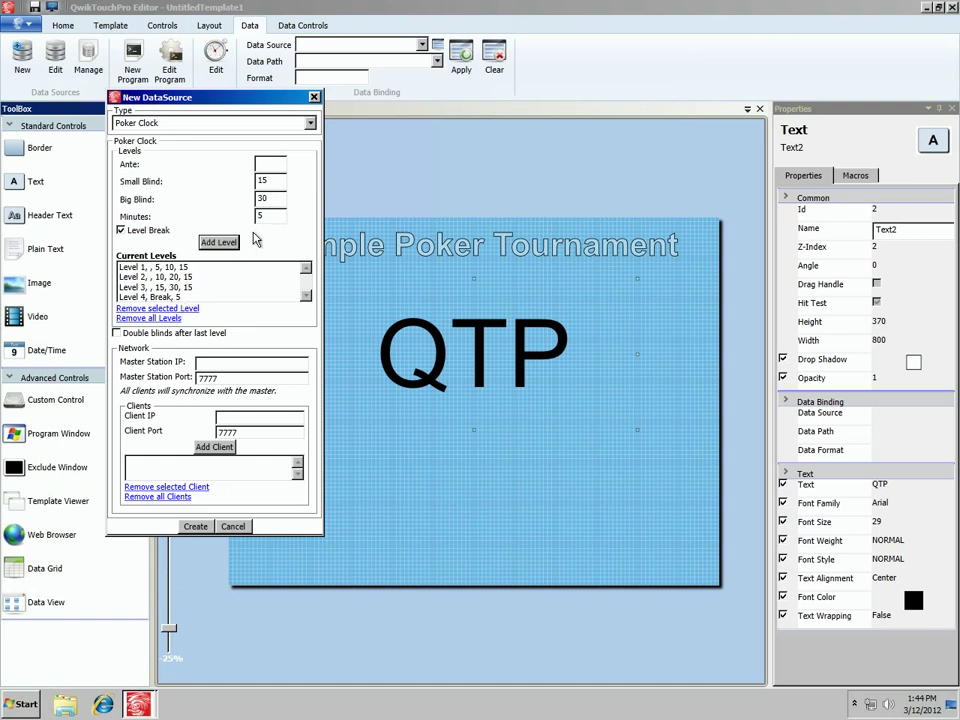
Add Level 5 with blinds 20/40 and 15 minutes, and double blinds after the last level.
double_click(273, 181)
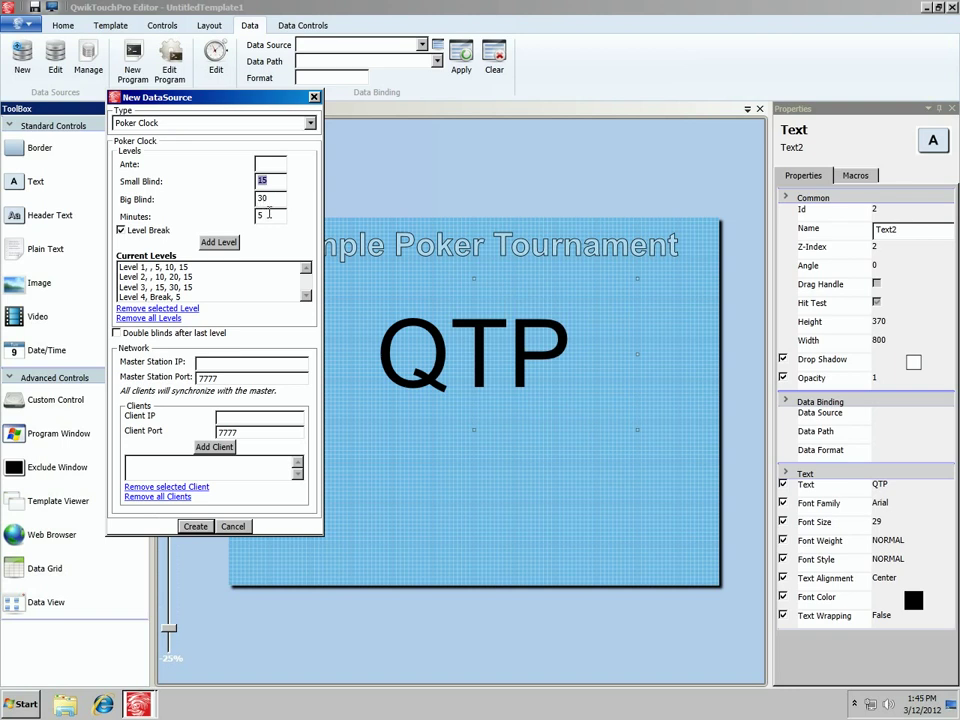
type("20")
key("Tab")
type("4")
key("Tab")
type("15")
left_click(120, 230)
left_click(218, 242)
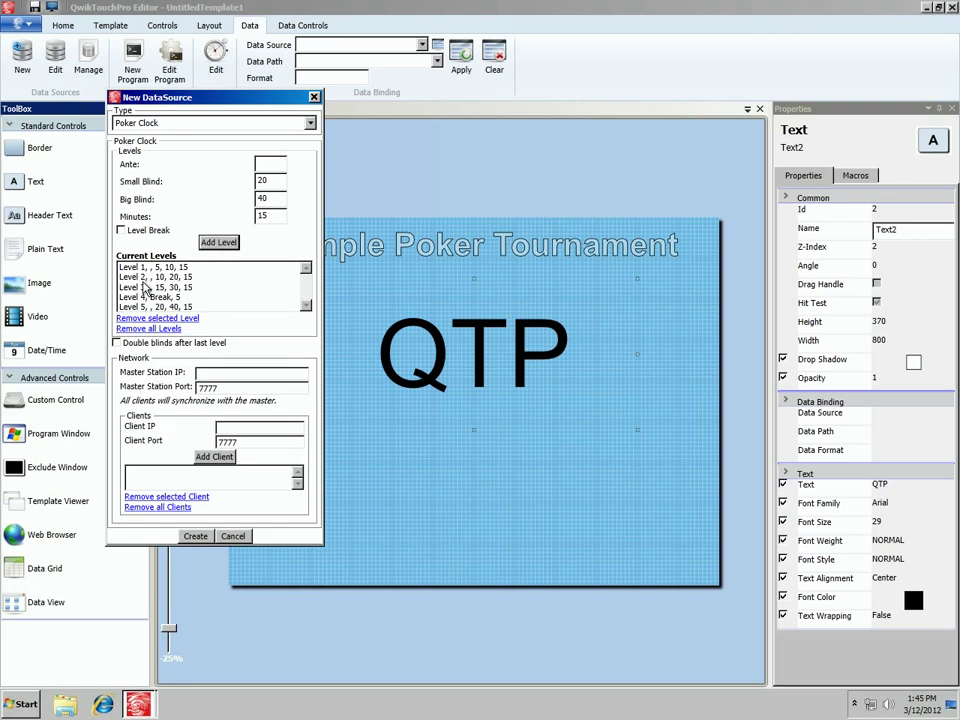
left_click(116, 343)
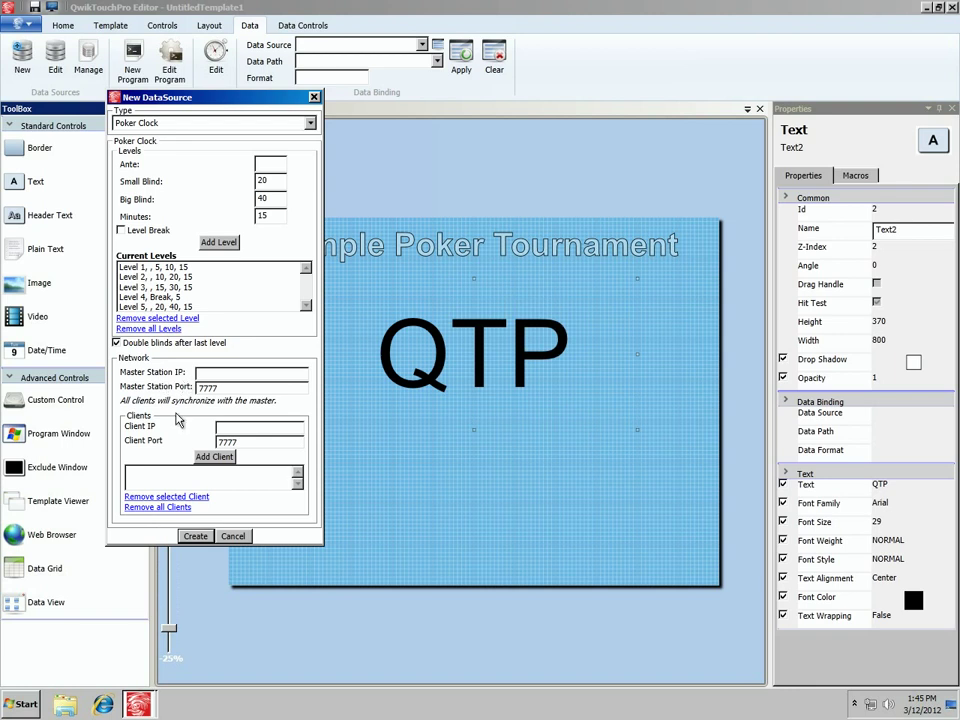
Save the Poker Clock data source as PokerTournament, declining to add it to the template.
left_click(196, 537)
left_click_drag(334, 71, 460, 238)
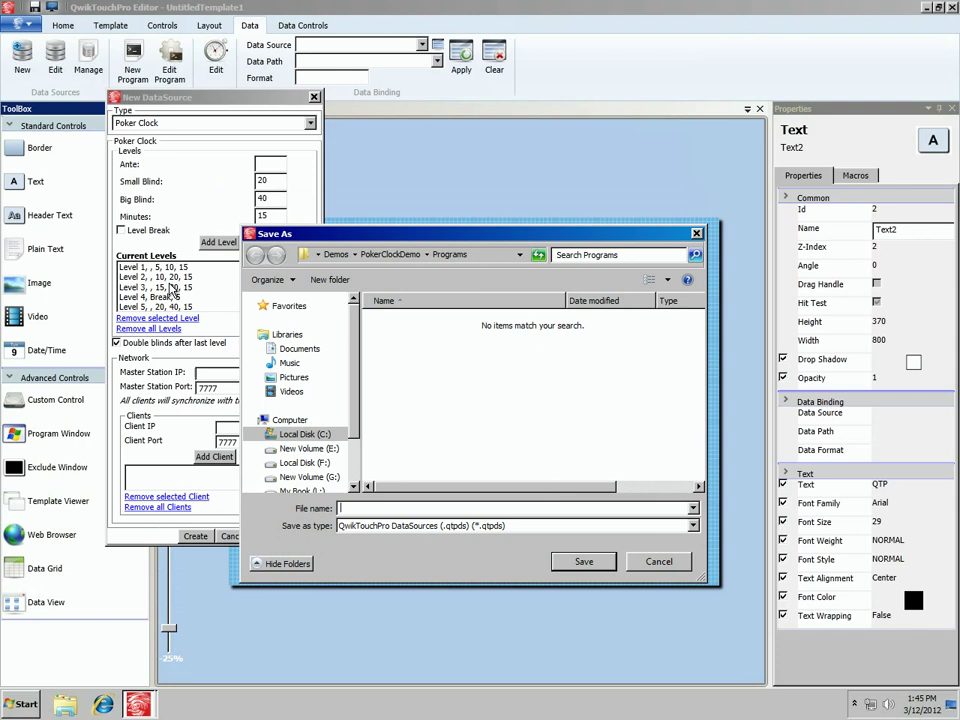
left_click(369, 508)
type("PokerTournament")
left_click(581, 562)
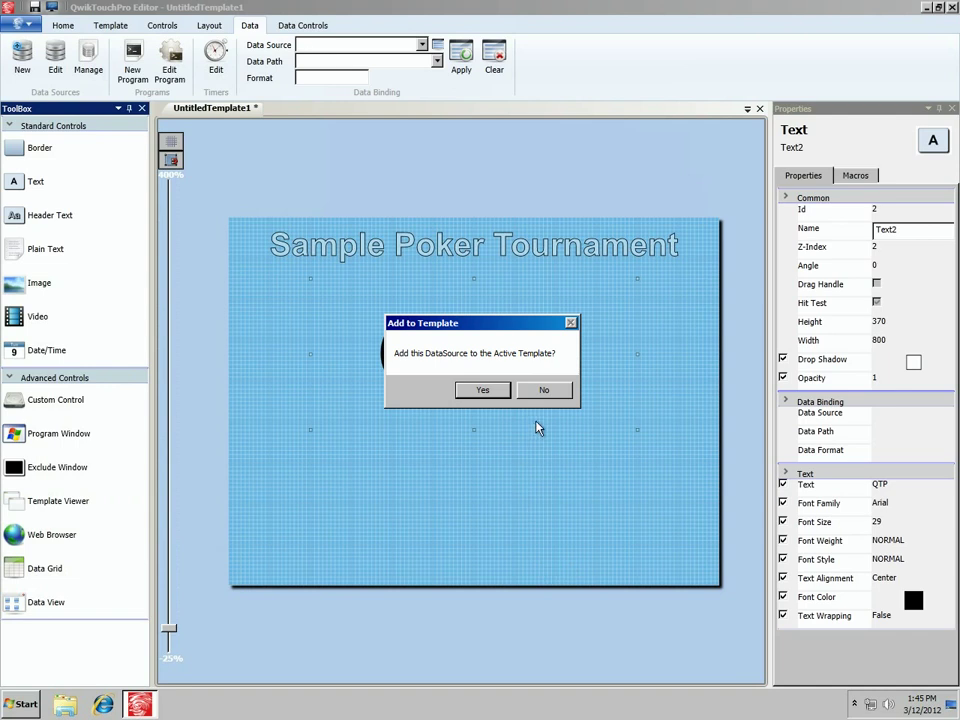
left_click(558, 393)
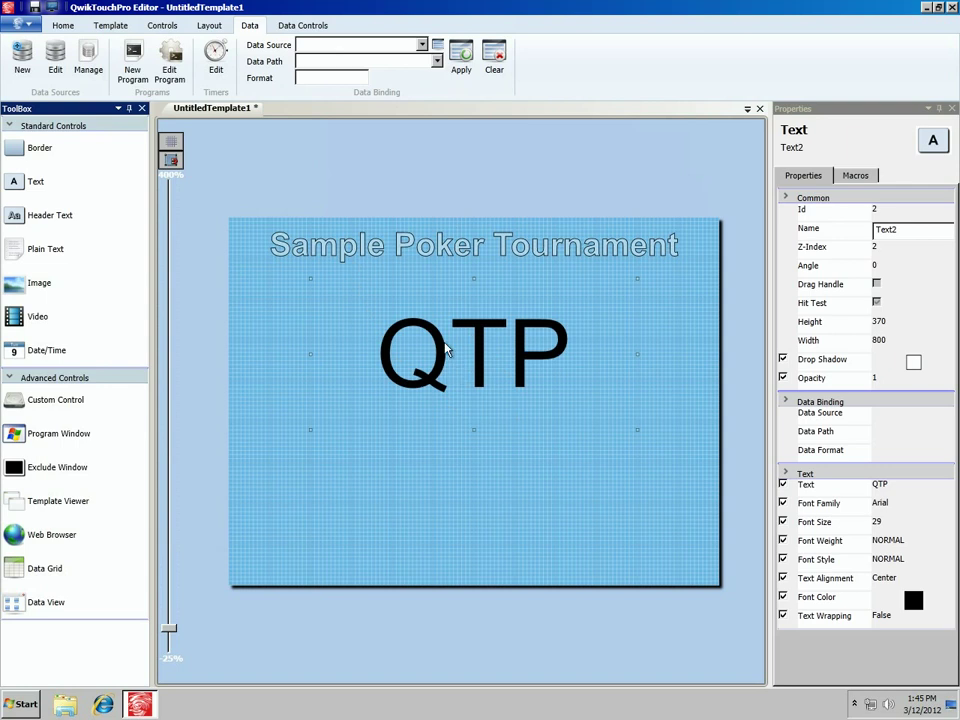
Bind the QTP text to PokerTournament.qtpds and show its Data Path field list.
left_click(365, 46)
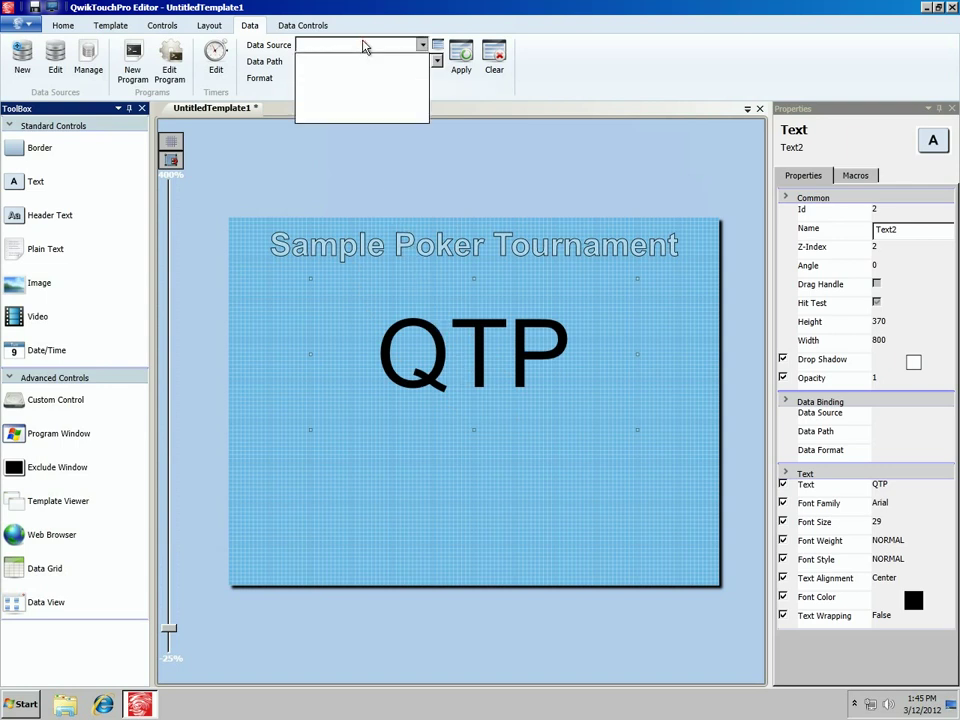
left_click(368, 45)
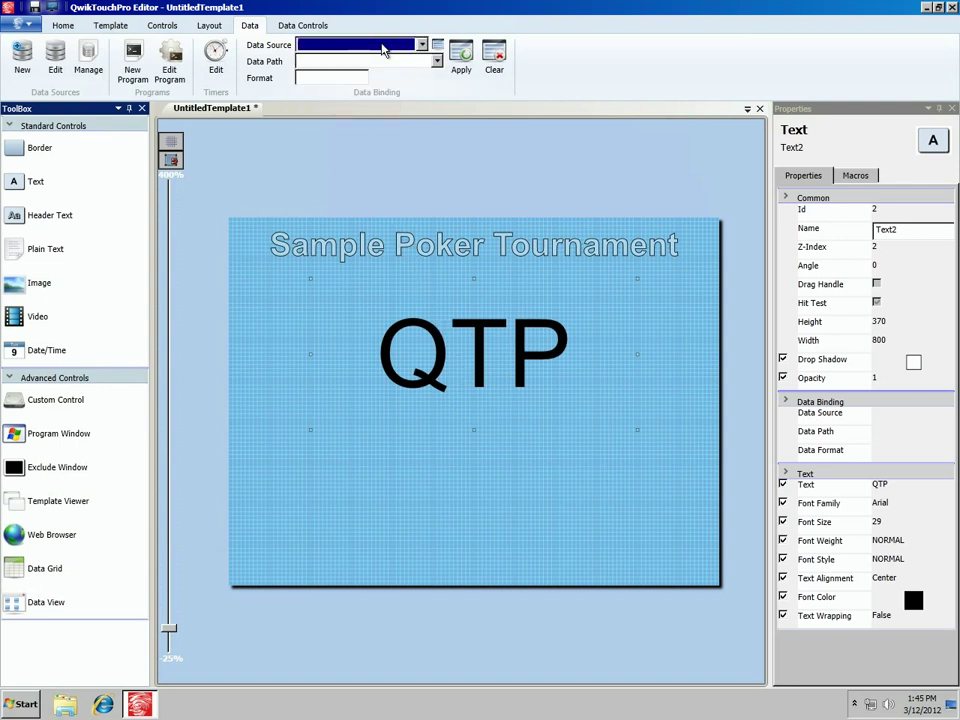
left_click(438, 50)
left_click(249, 99)
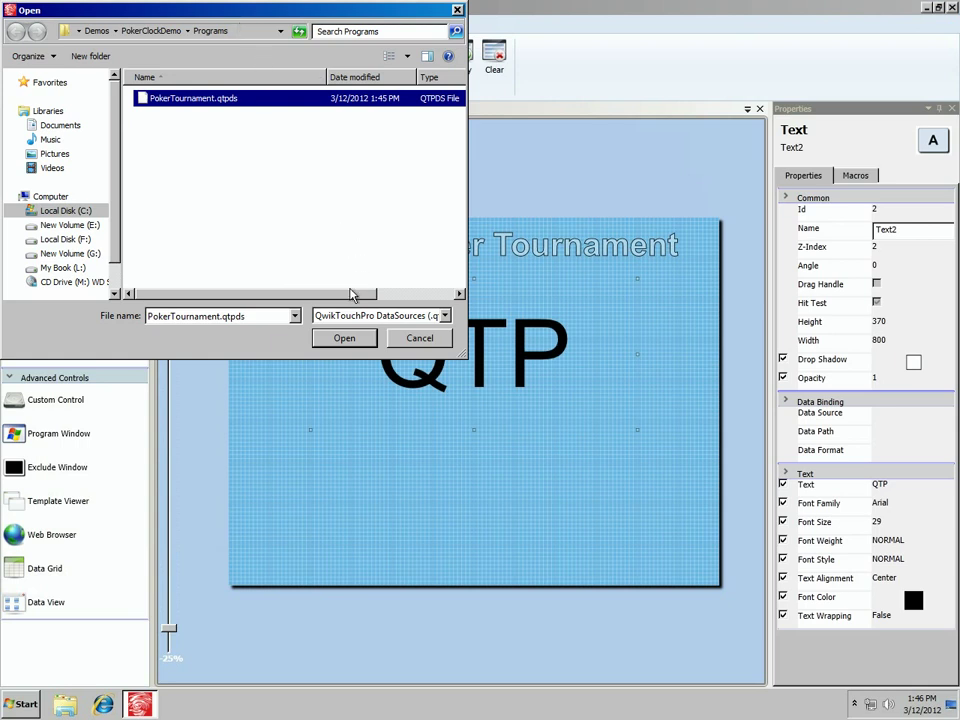
left_click(344, 338)
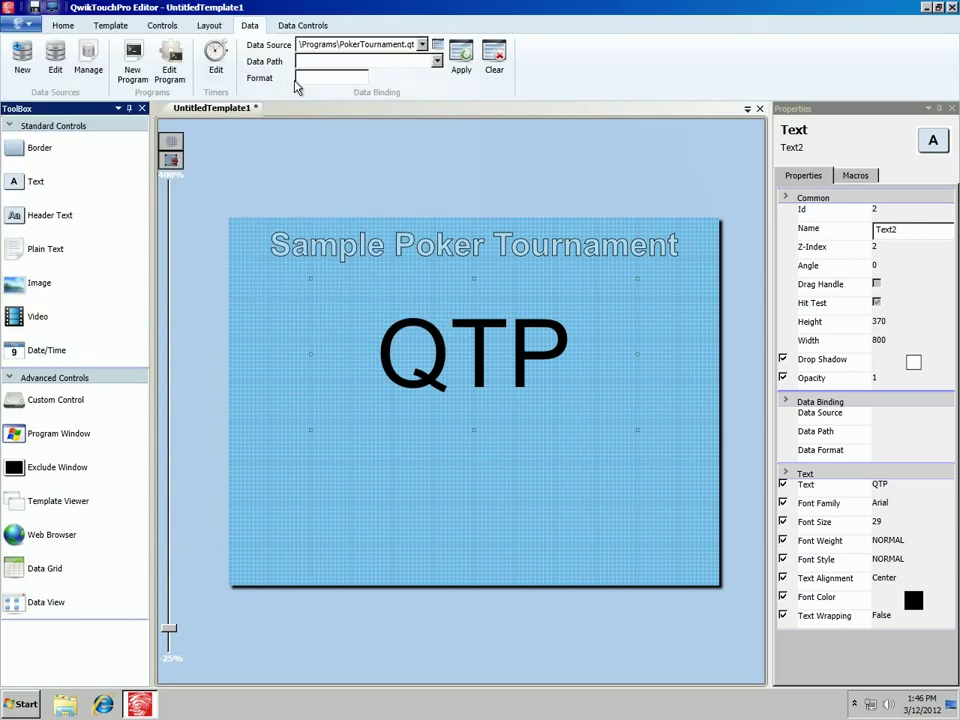
left_click(340, 62)
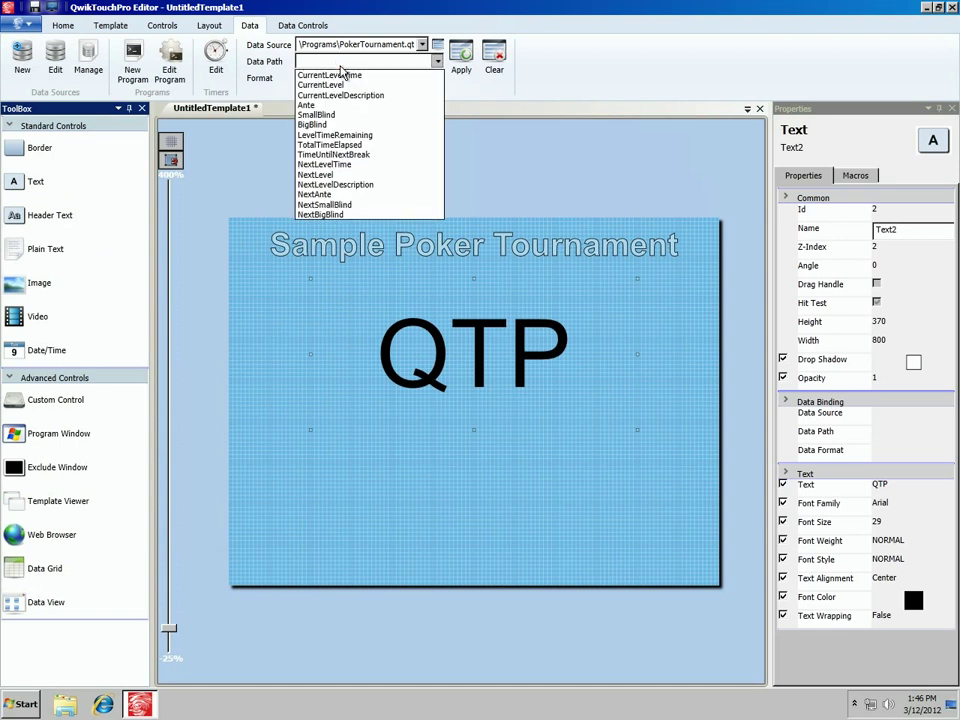